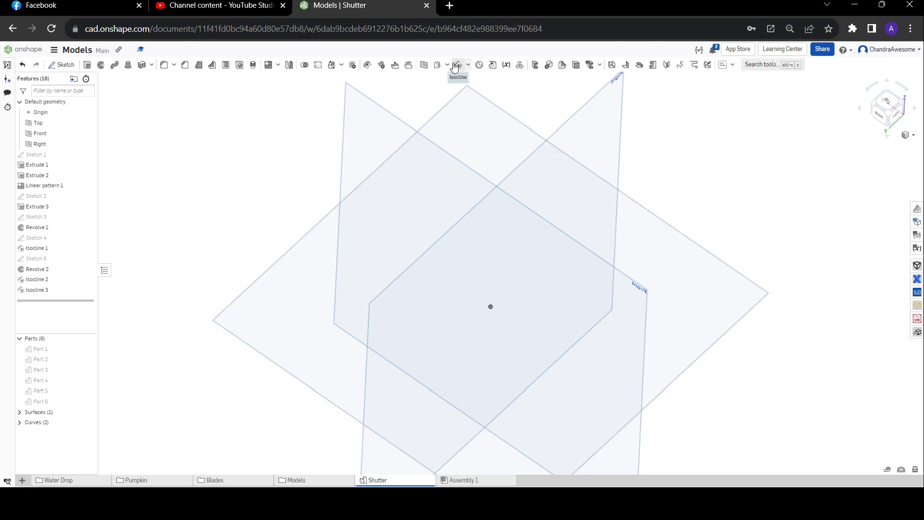
Start a new Isocline 4 feature in the Shutter Part Studio.
{"action": "left_click", "coordinate": [454, 66]}
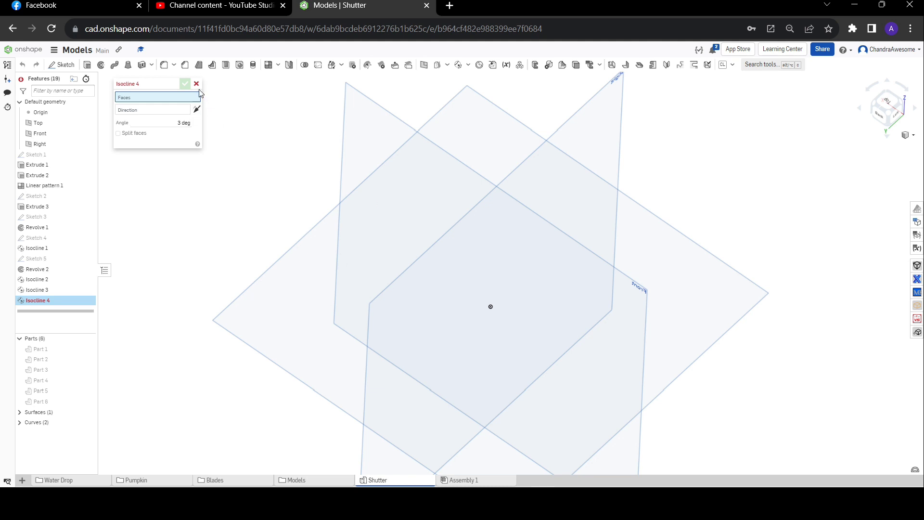
Cancel Isocline 4 and start a new sketch on the Top plane.
{"action": "key", "text": "Escape"}
{"action": "left_click", "coordinate": [282, 275]}
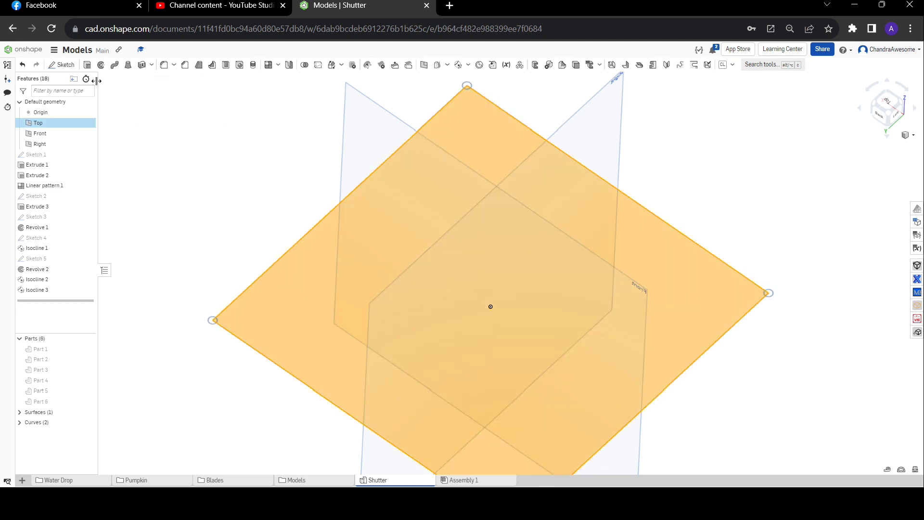
{"action": "left_click", "coordinate": [63, 65]}
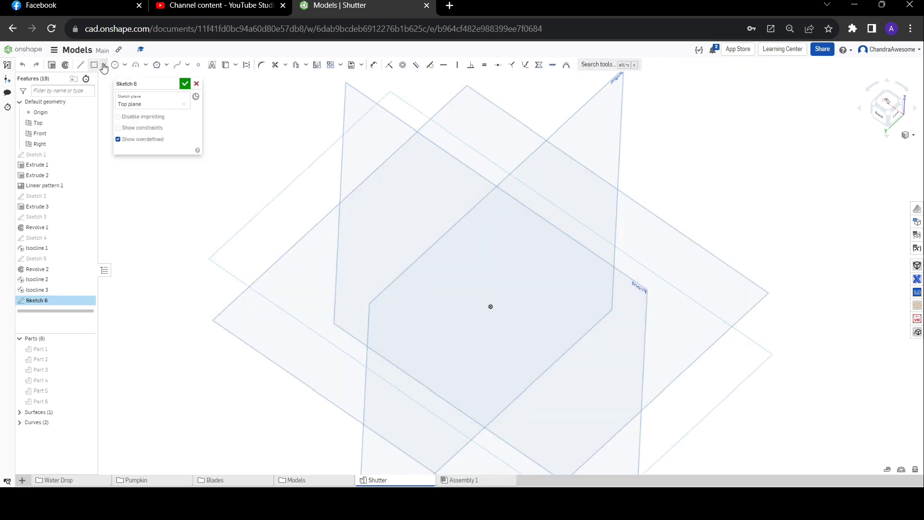
Draw a centre-point rectangle at the origin, finish Sketch 6, and begin an extrude.
{"action": "left_click", "coordinate": [103, 66]}
{"action": "left_click", "coordinate": [109, 92]}
{"action": "left_click", "coordinate": [490, 307]}
{"action": "left_click", "coordinate": [580, 268]}
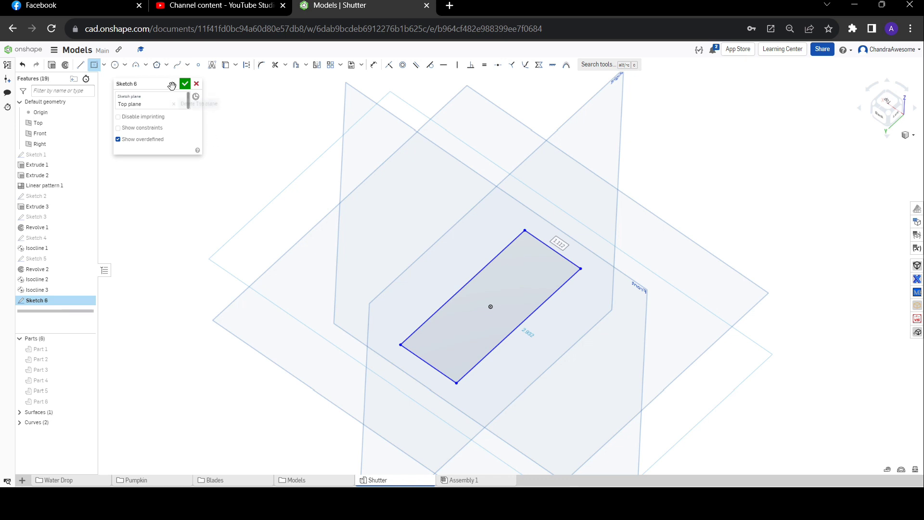
{"action": "left_click", "coordinate": [185, 84]}
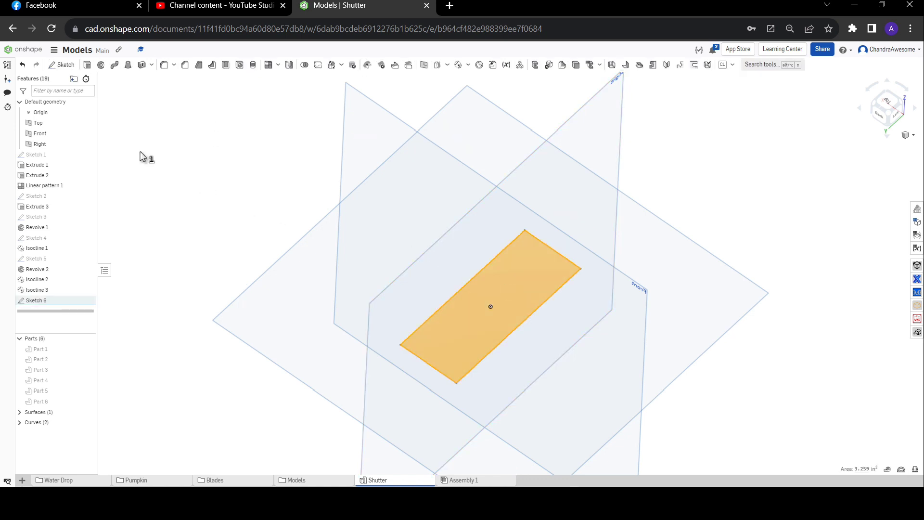
{"action": "left_click", "coordinate": [87, 64]}
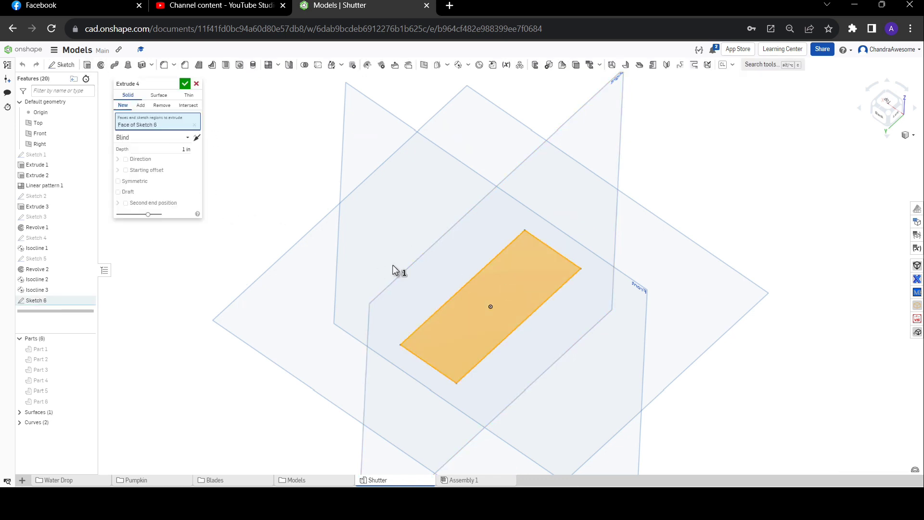
Extrude the rectangle 2.23 in with a 15 deg draft, creating Part 7.
{"action": "right_click_drag", "start_coordinate": [388, 264], "coordinate": [384, 247]}
{"action": "left_click", "coordinate": [124, 193]}
{"action": "left_click_drag", "start_coordinate": [494, 254], "coordinate": [514, 179]}
{"action": "left_click", "coordinate": [180, 192]}
{"action": "type", "text": "15"}
{"action": "key", "text": "Return"}
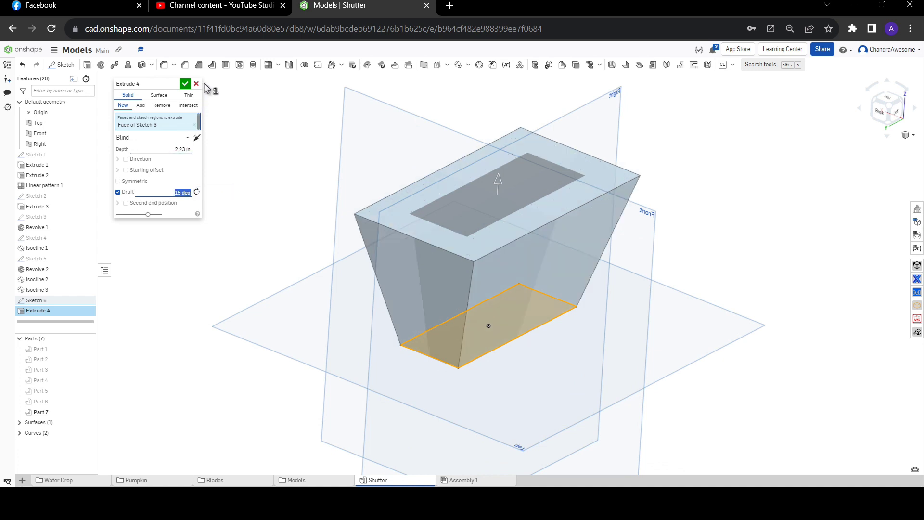
{"action": "left_click", "coordinate": [185, 83]}
{"action": "mouse_move", "coordinate": [431, 276]}
{"action": "right_mouse_down"}
{"action": "mouse_move", "coordinate": [412, 284]}
{"action": "mouse_move", "coordinate": [431, 257]}
{"action": "right_mouse_up"}
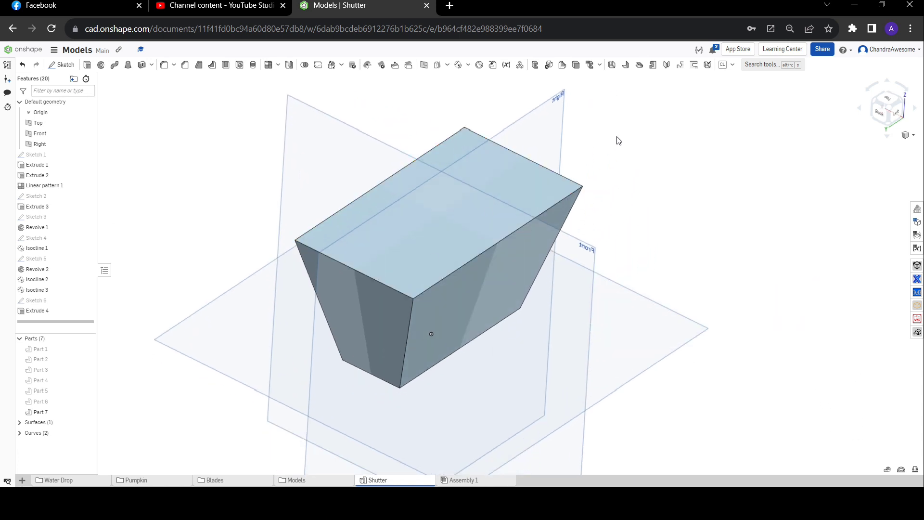
Abandon an Isocline attempt and start Fillet 1 on the block's top edge.
{"action": "left_click", "coordinate": [469, 65]}
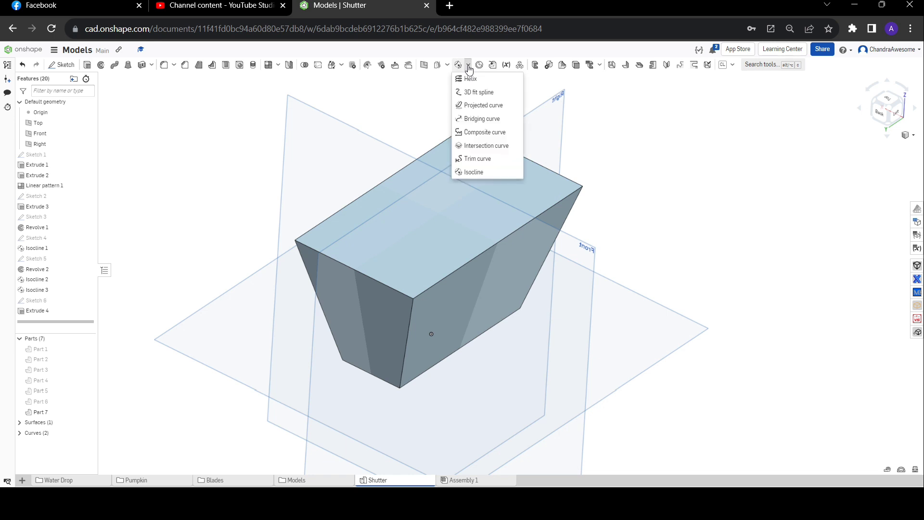
{"action": "left_click", "coordinate": [490, 172]}
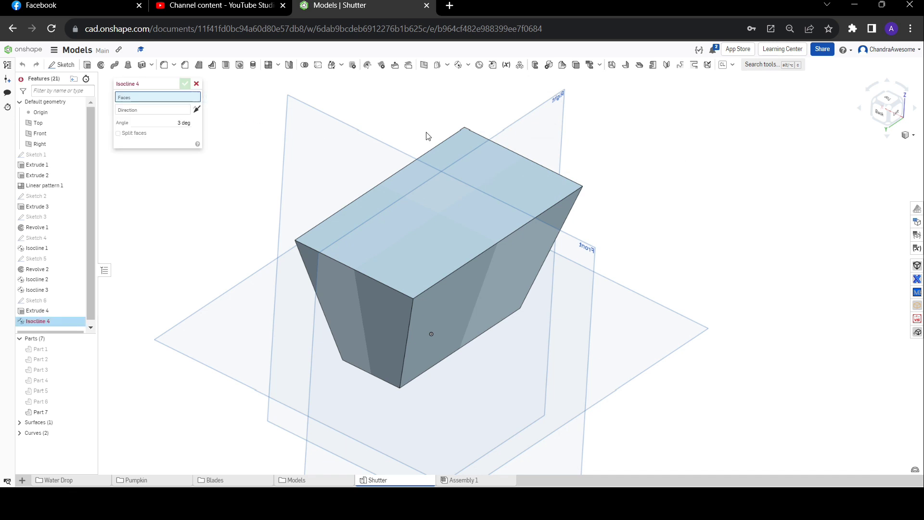
{"action": "right_click_drag", "start_coordinate": [399, 235], "coordinate": [461, 197]}
{"action": "key", "text": "Escape"}
{"action": "left_click", "coordinate": [163, 64]}
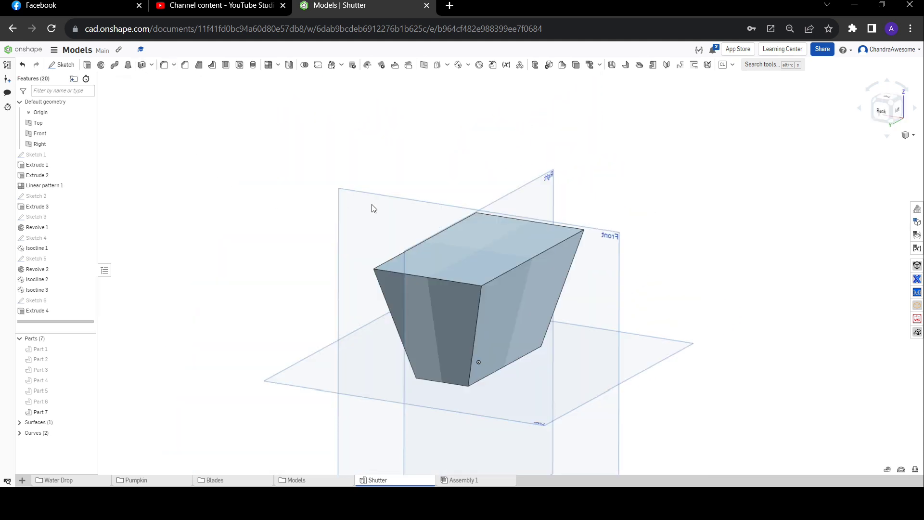
{"action": "left_click", "coordinate": [400, 274]}
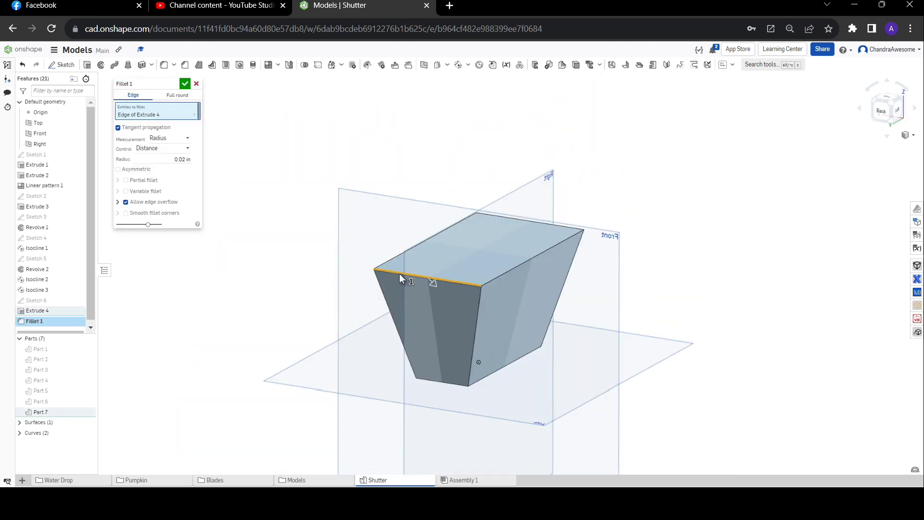
Apply Fillet 1 at 3.89 in, then Fillet 2 at 1.12 in on its curved edge.
{"action": "left_click_drag", "start_coordinate": [443, 302], "coordinate": [467, 343]}
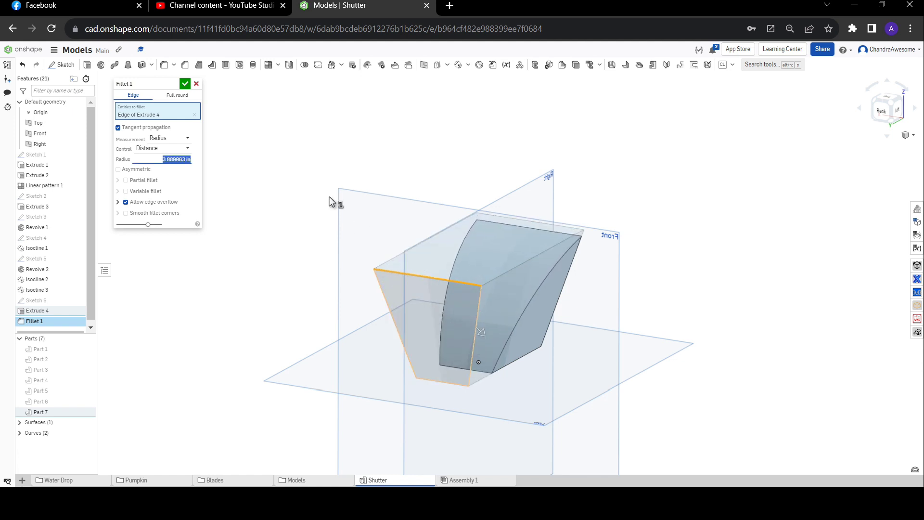
{"action": "left_click", "coordinate": [185, 84]}
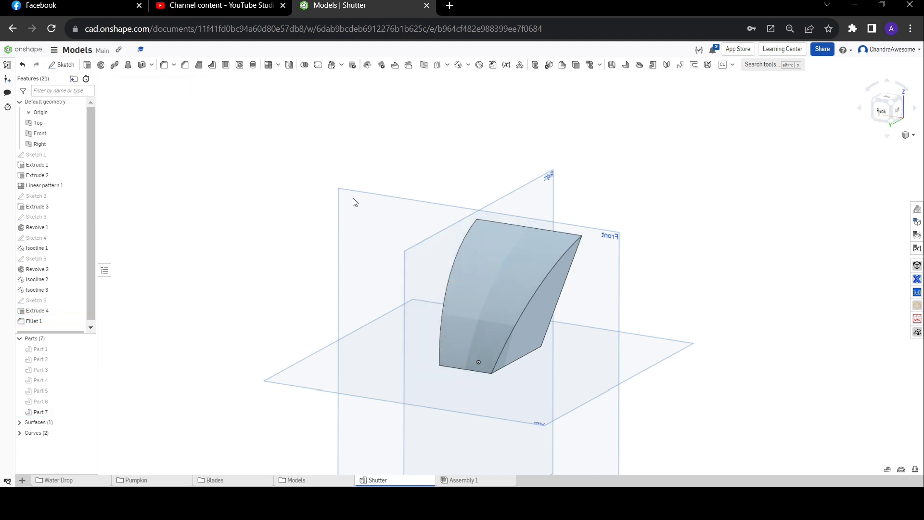
{"action": "key", "text": "shift+f"}
{"action": "left_click", "coordinate": [500, 365]}
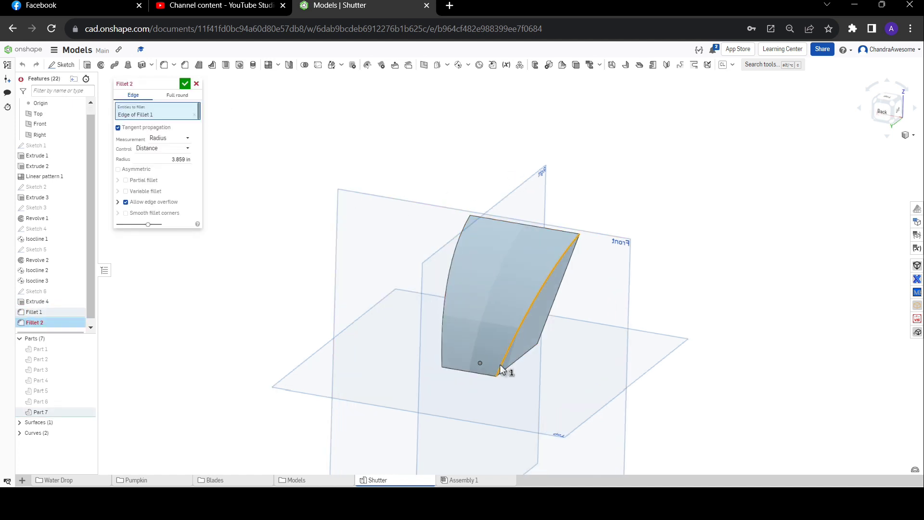
{"action": "left_click_drag", "start_coordinate": [466, 308], "coordinate": [513, 315]}
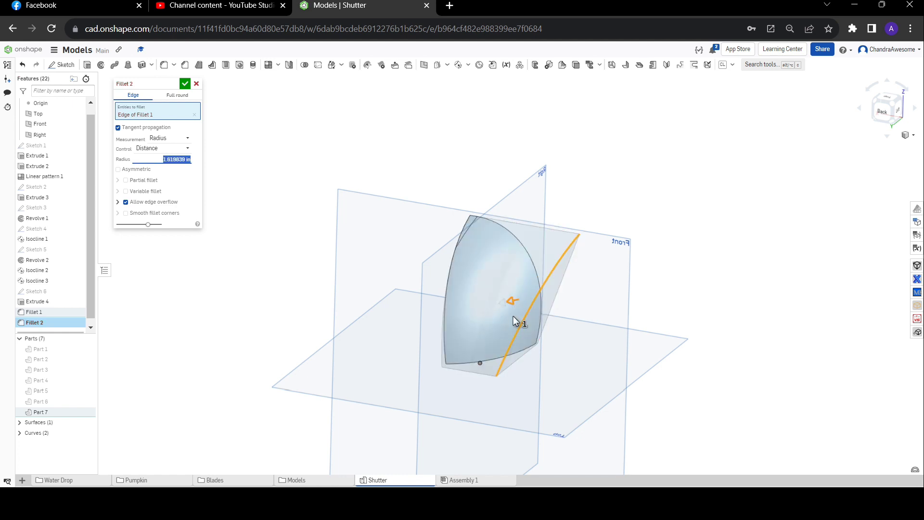
{"action": "left_click", "coordinate": [186, 85]}
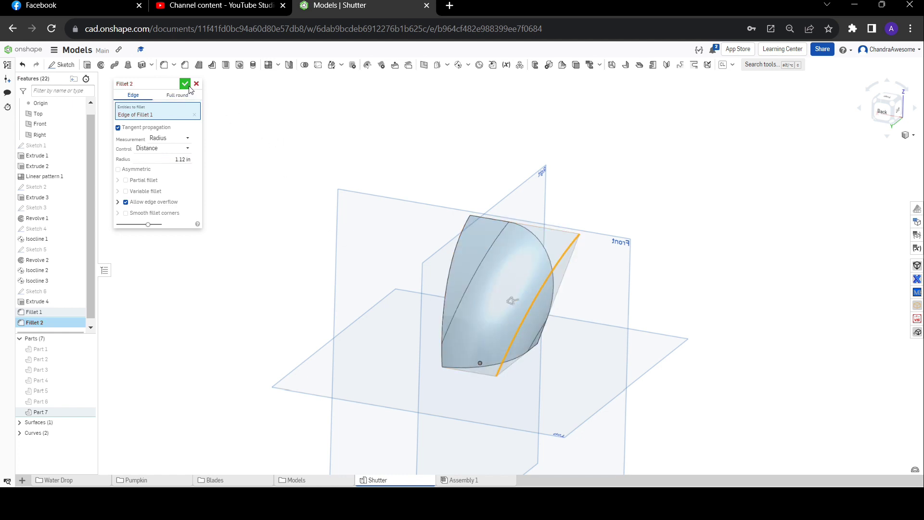
Start Isocline 4 on the dome's Fillet 2 face.
{"action": "left_click", "coordinate": [458, 65]}
{"action": "left_click", "coordinate": [519, 268]}
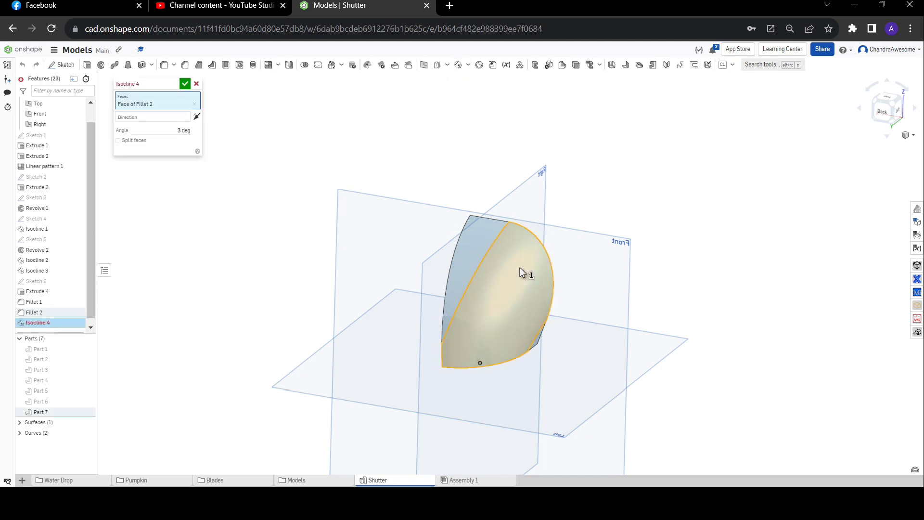
{"action": "left_click", "coordinate": [159, 117]}
Set the Front plane as the isocline direction and orbit to preview the curve.
{"action": "left_click", "coordinate": [526, 204]}
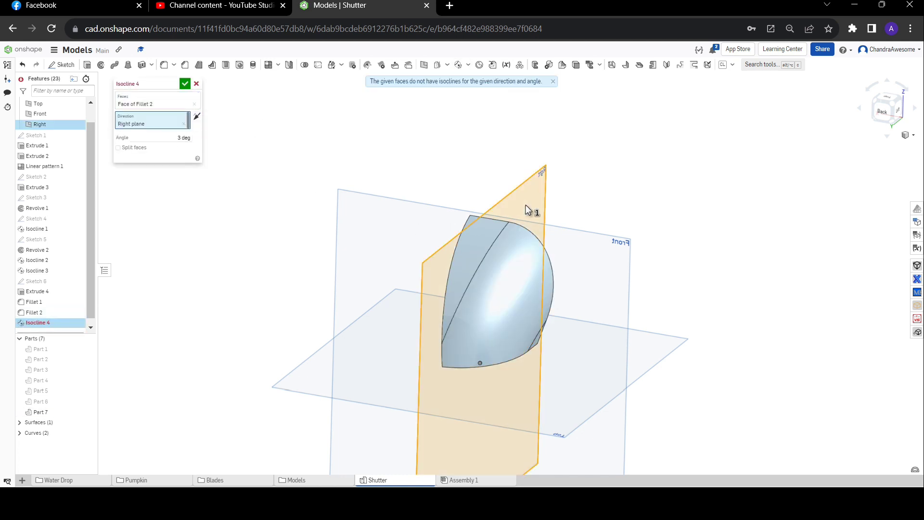
{"action": "left_click", "coordinate": [525, 204]}
{"action": "left_click", "coordinate": [423, 213]}
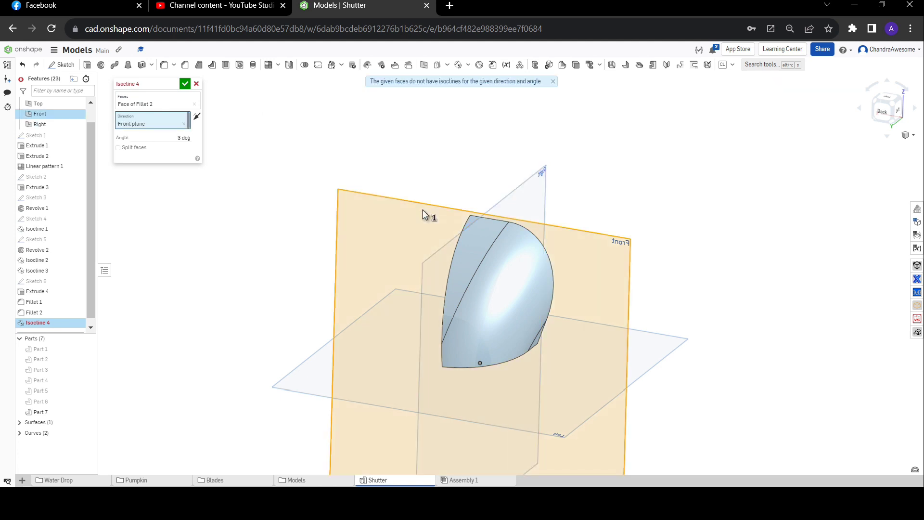
{"action": "left_click", "coordinate": [423, 211]}
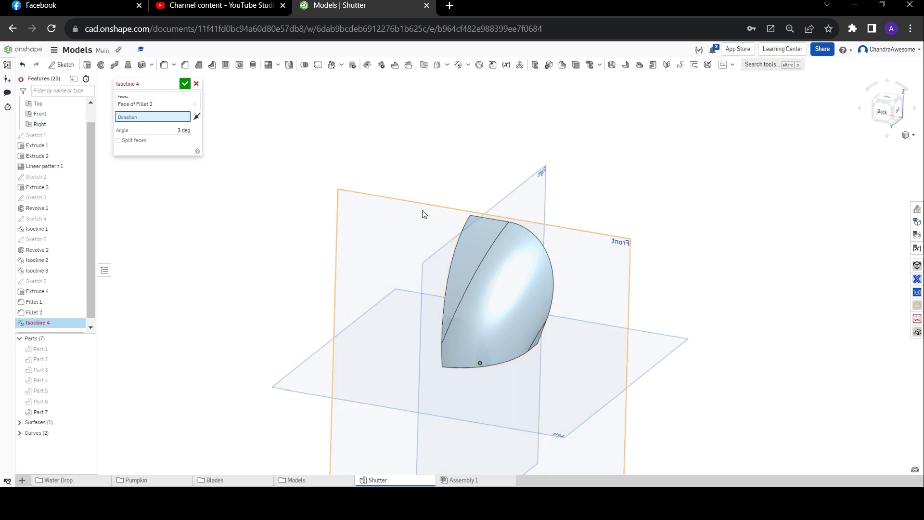
{"action": "left_click", "coordinate": [423, 214]}
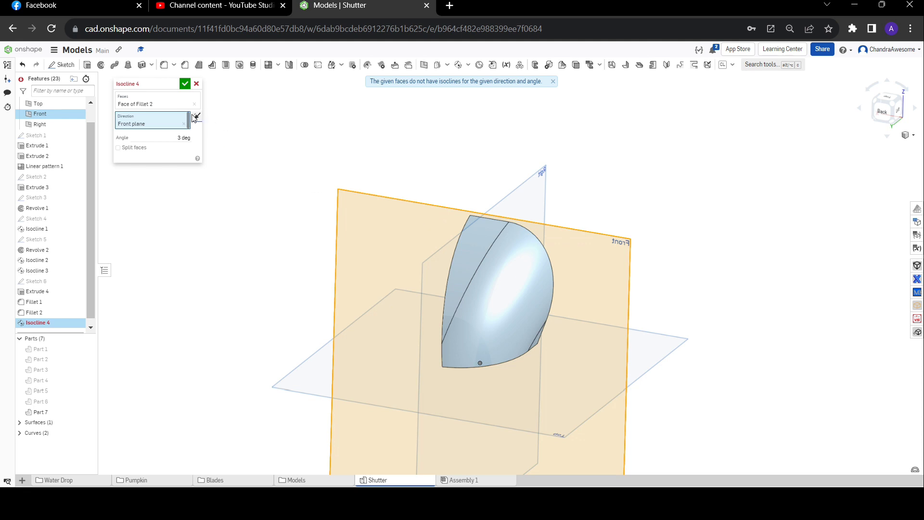
{"action": "right_click_drag", "start_coordinate": [527, 290], "coordinate": [484, 294]}
{"action": "right_click_drag", "start_coordinate": [529, 338], "coordinate": [565, 324]}
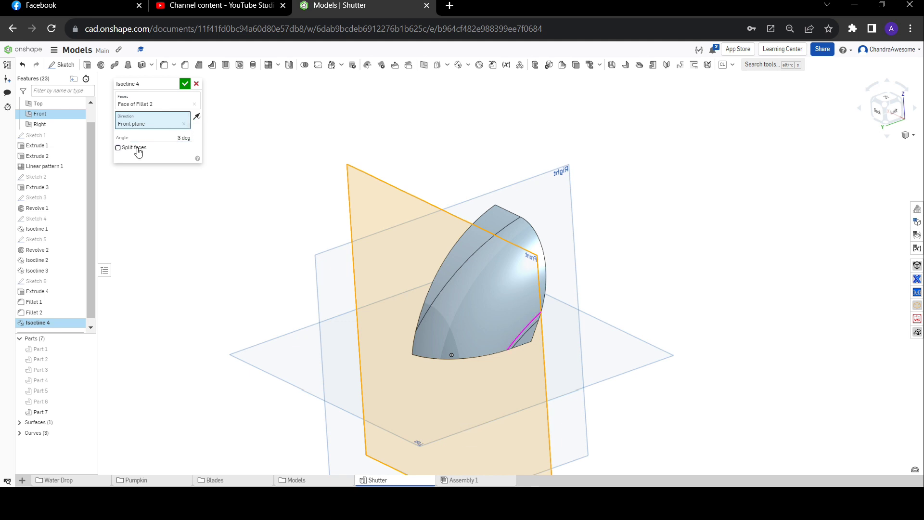
Raise the Isocline 4 angle to 46 deg and orbit to inspect the redrawn curve.
{"action": "left_click", "coordinate": [177, 139]}
{"action": "key", "text": "Up"}
{"action": "key", "text": "Up"}
{"action": "key", "text": "Up"}
{"action": "key", "text": "Up"}
{"action": "key", "text": "Up"}
{"action": "key", "text": "Up"}
{"action": "key", "text": "Up"}
{"action": "key", "text": "Up"}
{"action": "key", "text": "Up"}
{"action": "key", "text": "Up"}
{"action": "key", "text": "Up"}
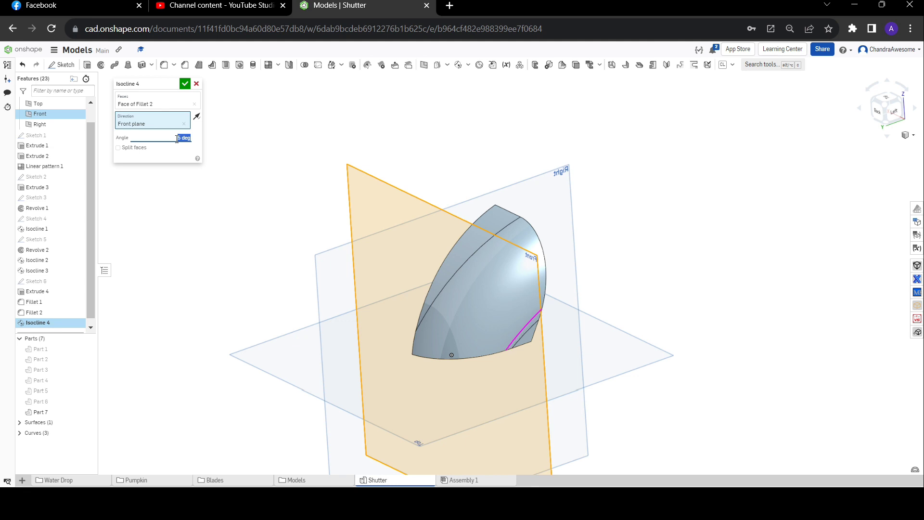
{"action": "key", "text": "Up"}
{"action": "key", "text": "Up"}
{"action": "key", "text": "Up"}
{"action": "key", "text": "Up"}
{"action": "key", "text": "Up"}
{"action": "key", "text": "Up"}
{"action": "key", "text": "Up"}
{"action": "key", "text": "Up"}
{"action": "key", "text": "Up"}
{"action": "key", "text": "Up"}
{"action": "key", "text": "Up"}
{"action": "key", "text": "Up"}
{"action": "key", "text": "Up"}
{"action": "key", "text": "Up"}
{"action": "key", "text": "Up"}
{"action": "key", "text": "Up"}
{"action": "key", "text": "Up"}
{"action": "key", "text": "Up"}
{"action": "key", "text": "Up"}
{"action": "key", "text": "Up"}
{"action": "key", "text": "Up"}
{"action": "key", "text": "Up"}
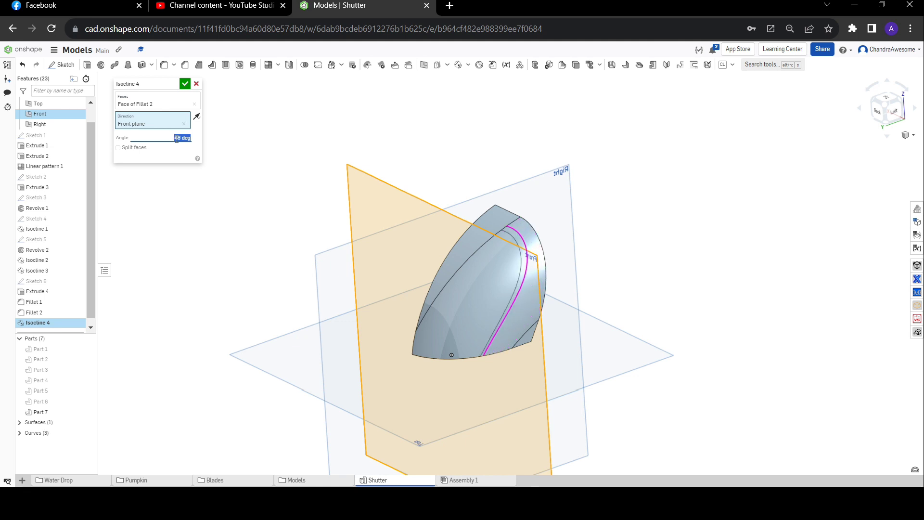
{"action": "right_click_drag", "start_coordinate": [612, 280], "coordinate": [661, 243]}
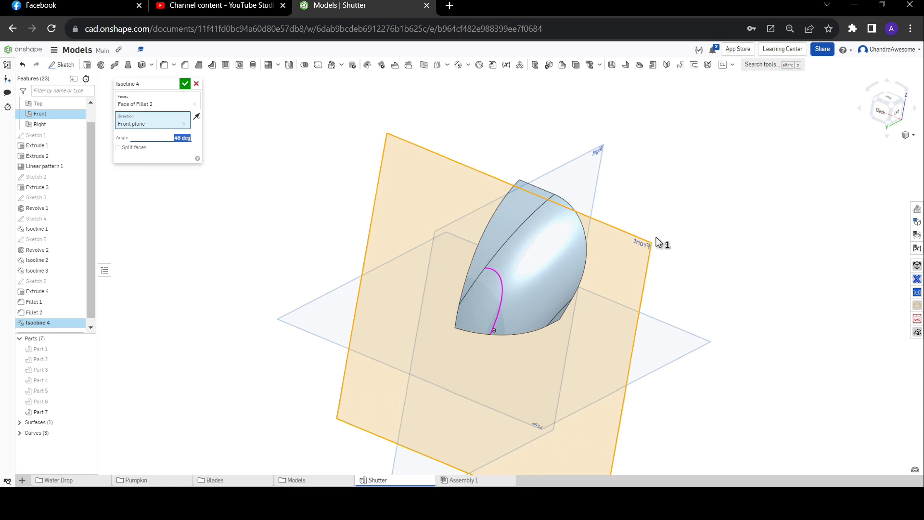
{"action": "right_click_drag", "start_coordinate": [655, 236], "coordinate": [374, 316]}
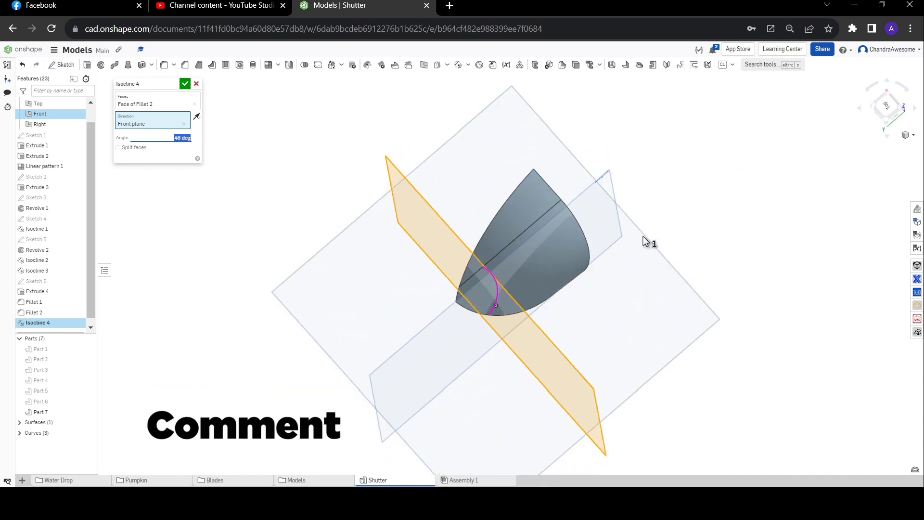
{"action": "right_click_drag", "start_coordinate": [642, 242], "coordinate": [652, 221]}
Replace the Front plane with the Right plane as the isocline direction.
{"action": "right_click_drag", "start_coordinate": [670, 187], "coordinate": [659, 208]}
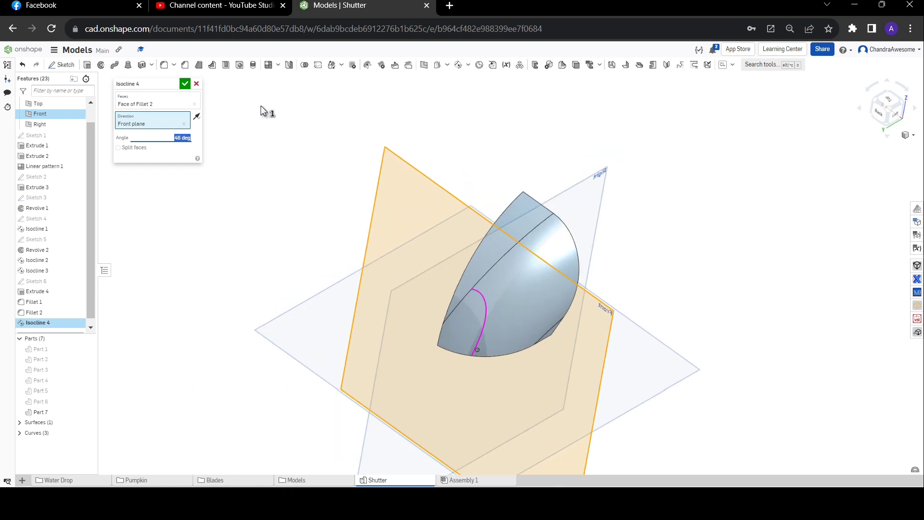
{"action": "left_click", "coordinate": [184, 124]}
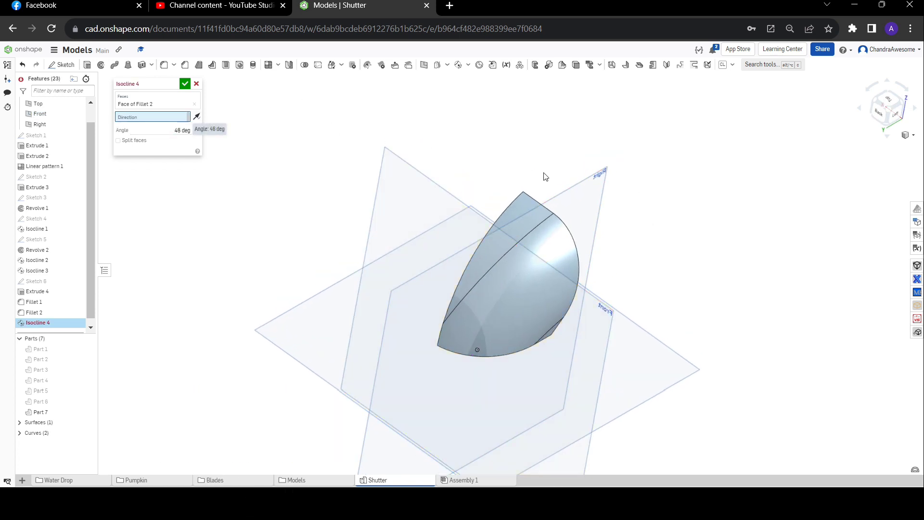
{"action": "left_click", "coordinate": [576, 193]}
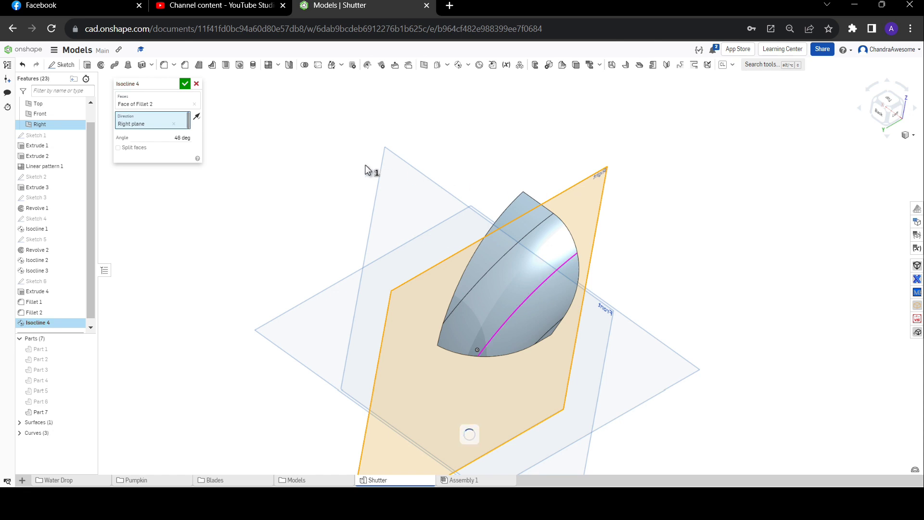
{"action": "left_click", "coordinate": [197, 118]}
{"action": "left_click", "coordinate": [197, 117]}
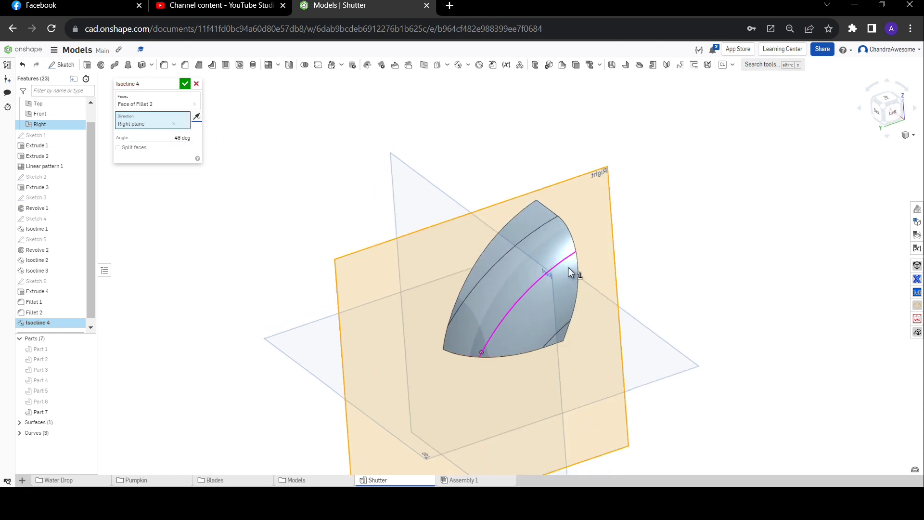
Lower the isocline angle to 14 deg, check the curve, then clear the Right plane direction.
{"action": "left_click", "coordinate": [161, 138]}
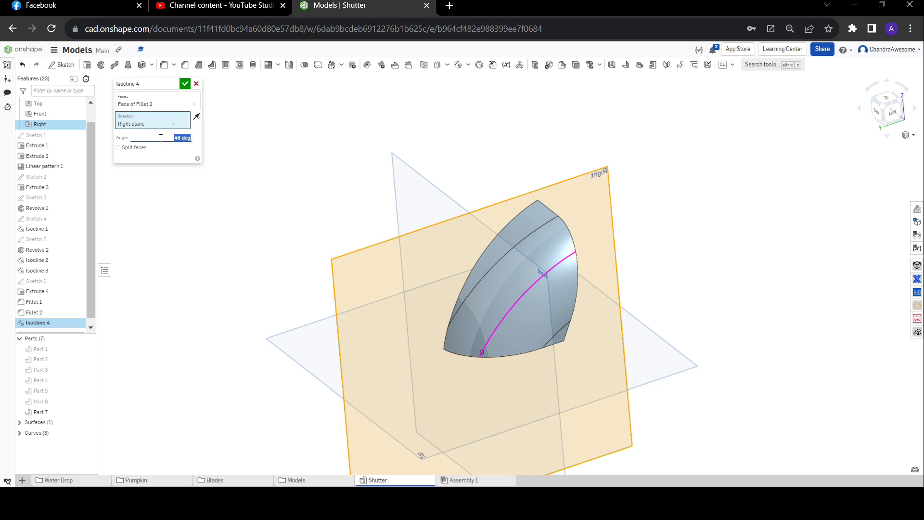
{"action": "key", "text": "Down"}
{"action": "key", "text": "Down"}
{"action": "key", "text": "Down"}
{"action": "key", "text": "Down"}
{"action": "key", "text": "Down"}
{"action": "key", "text": "Down"}
{"action": "key", "text": "Down"}
{"action": "key", "text": "Down"}
{"action": "key", "text": "Down"}
{"action": "key", "text": "Down"}
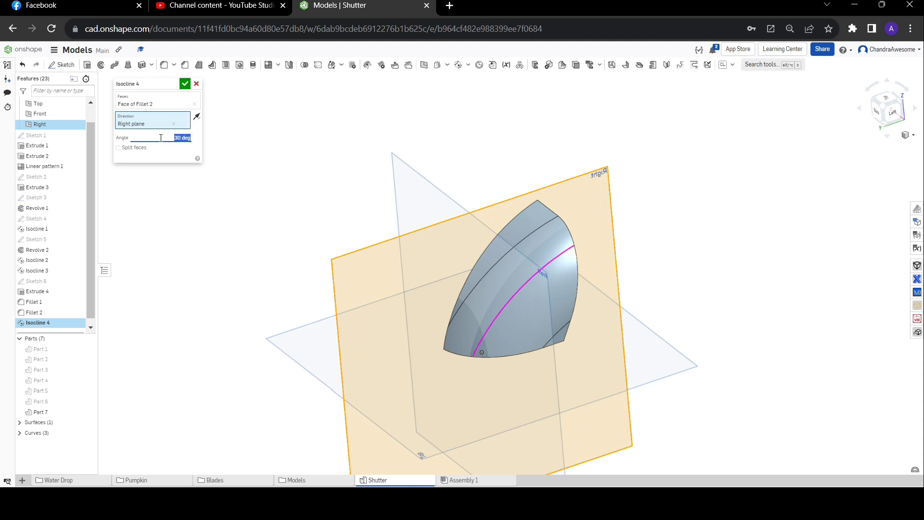
{"action": "key", "text": "Down"}
{"action": "key", "text": "Down"}
{"action": "key", "text": "Down"}
{"action": "key", "text": "Down"}
{"action": "key", "text": "Down"}
{"action": "key", "text": "Down"}
{"action": "key", "text": "Down"}
{"action": "key", "text": "Down"}
{"action": "key", "text": "Down"}
{"action": "key", "text": "Down"}
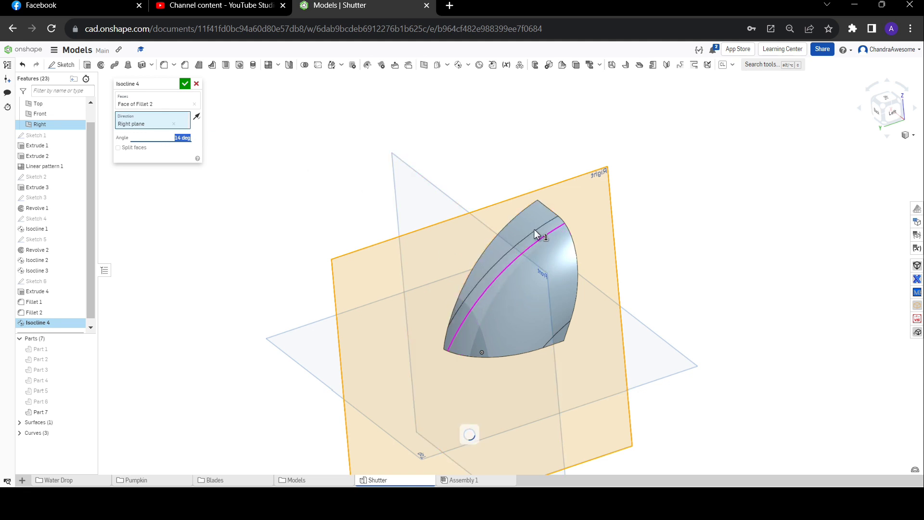
{"action": "right_click_drag", "start_coordinate": [666, 270], "coordinate": [564, 307]}
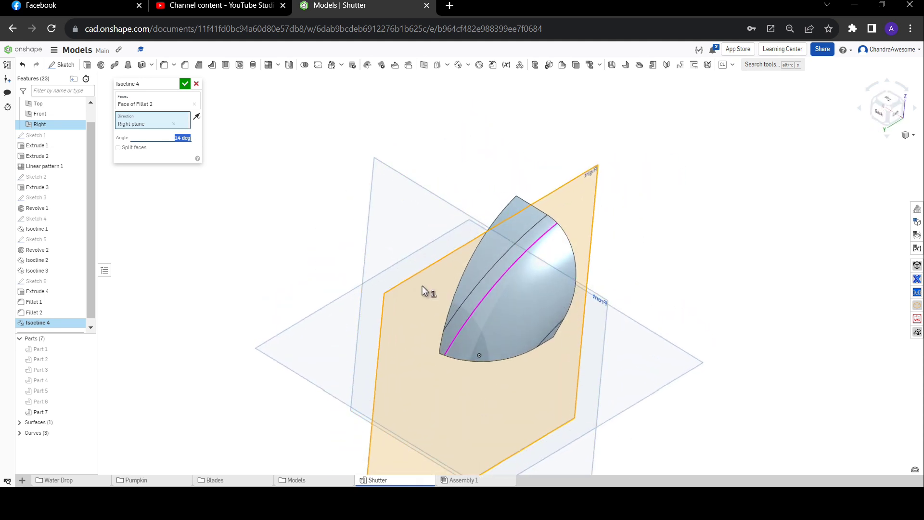
{"action": "left_click", "coordinate": [174, 124]}
Use the Top plane as the isocline direction and nudge the angle between 0 and 2 deg.
{"action": "left_click", "coordinate": [291, 342]}
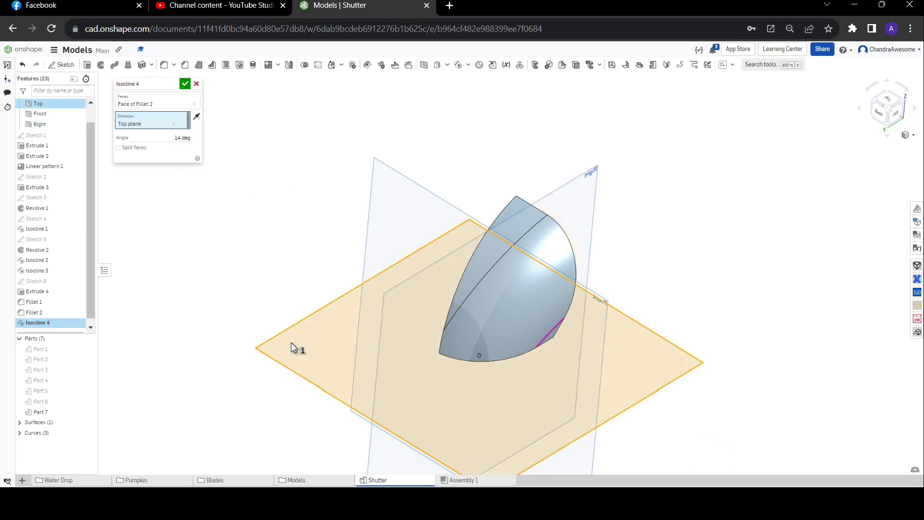
{"action": "left_click", "coordinate": [168, 137]}
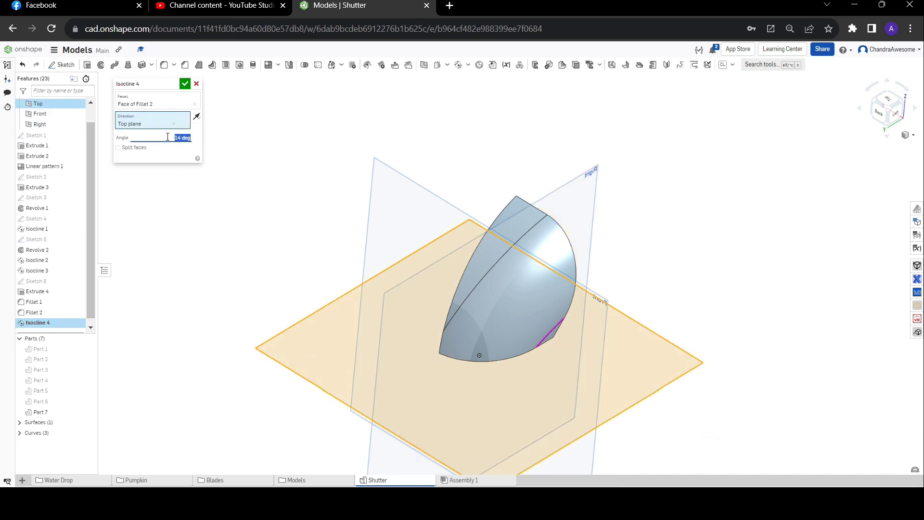
{"action": "scroll", "coordinate": [167, 137], "scroll_direction": "up", "scroll_amount": 8}
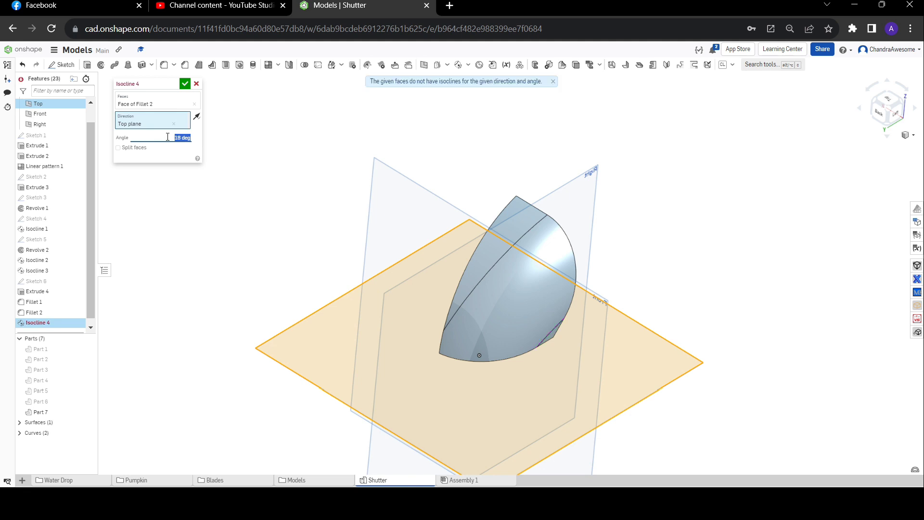
{"action": "scroll", "coordinate": [167, 137], "scroll_direction": "down", "scroll_amount": 2}
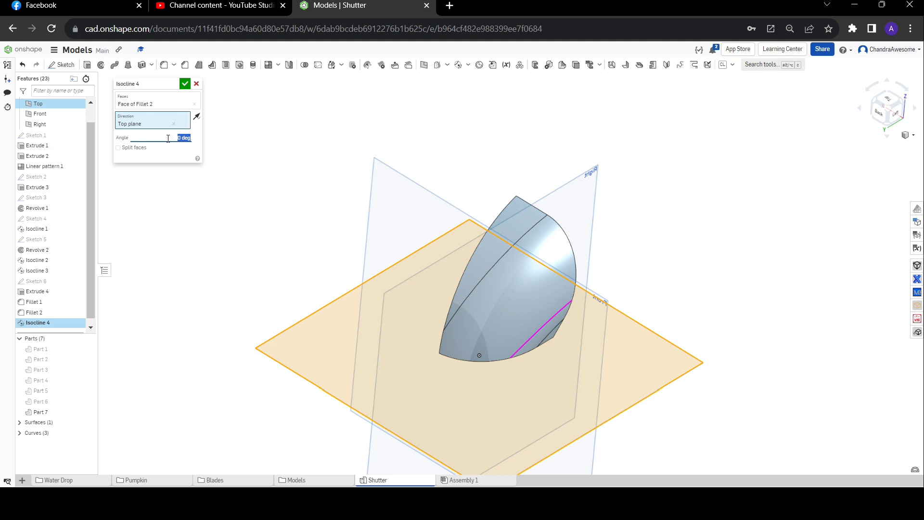
{"action": "key", "text": "Up"}
{"action": "key", "text": "Down"}
Try isocline angles of -50, 50 and 0 deg.
{"action": "key", "text": "BackSpace"}
{"action": "key", "text": "Return"}
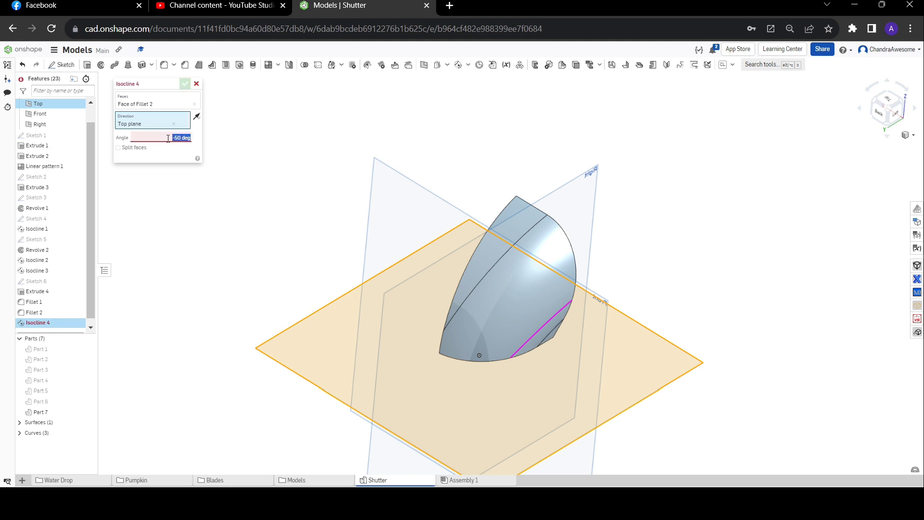
{"action": "type", "text": "50"}
{"action": "key", "text": "Return"}
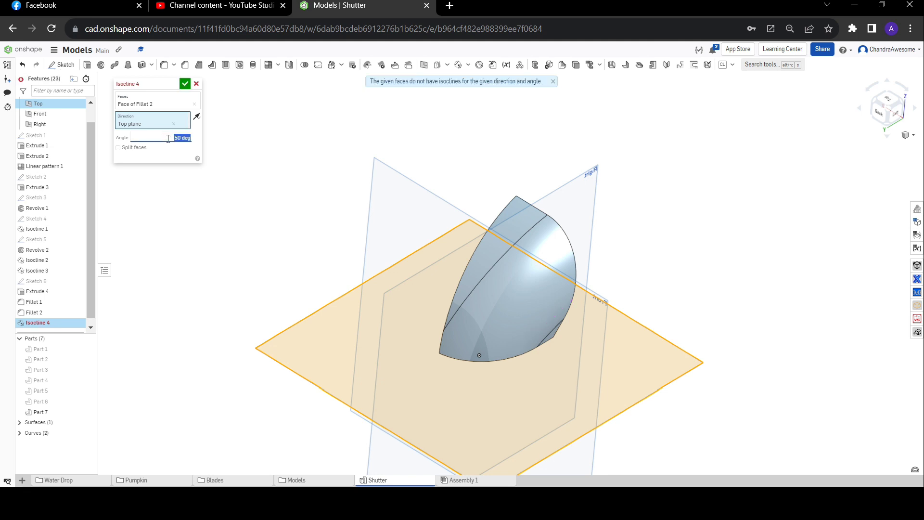
{"action": "type", "text": "0"}
{"action": "key", "text": "Return"}
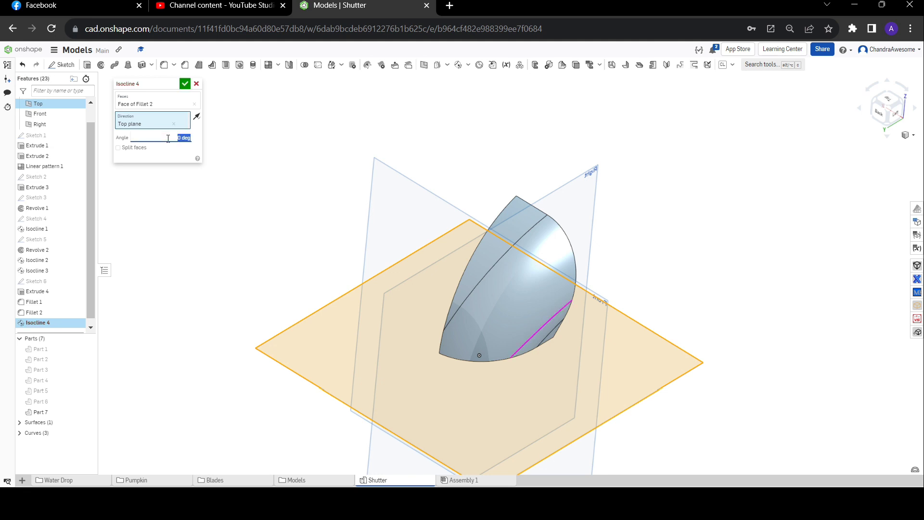
Set the isocline angle to 12 deg, then raise it to 44 deg.
{"action": "left_click", "coordinate": [197, 118]}
{"action": "left_click", "coordinate": [176, 137]}
{"action": "type", "text": "12"}
{"action": "key", "text": "Return"}
{"action": "key", "text": "Up"}
{"action": "key", "text": "Up"}
{"action": "key", "text": "Up"}
{"action": "key", "text": "Up"}
{"action": "key", "text": "Up"}
{"action": "key", "text": "Up"}
{"action": "key", "text": "Up"}
{"action": "key", "text": "Up"}
{"action": "key", "text": "Up"}
{"action": "key", "text": "Up"}
{"action": "key", "text": "Up"}
{"action": "key", "text": "Up"}
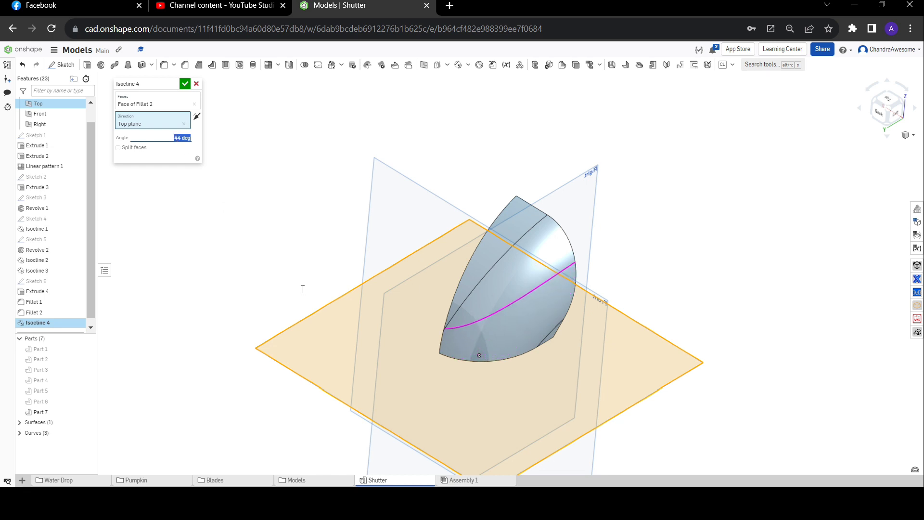
{"action": "mouse_move", "coordinate": [500, 348]}
{"action": "right_mouse_down"}
{"action": "mouse_move", "coordinate": [481, 335]}
{"action": "mouse_move", "coordinate": [506, 344]}
{"action": "right_mouse_up"}
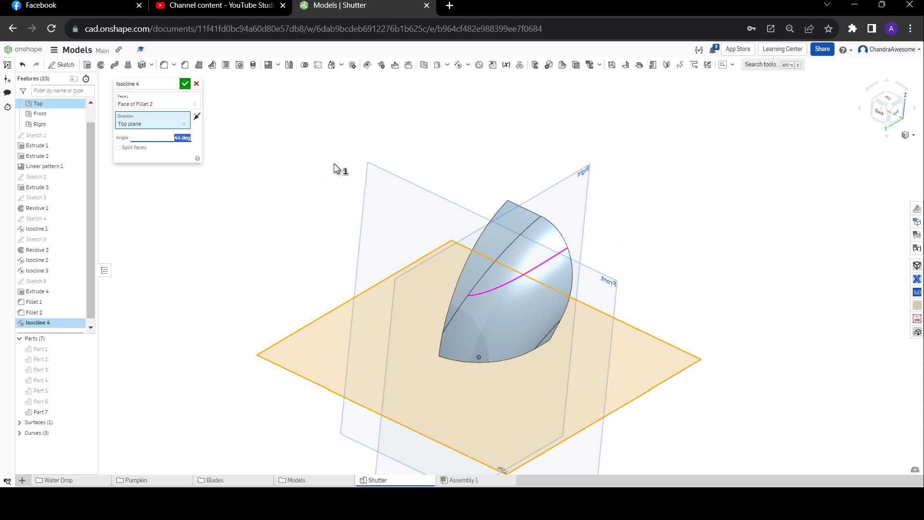
Commit Isocline 4, then edit it to turn on Split faces along the fillet face.
{"action": "left_click", "coordinate": [185, 84]}
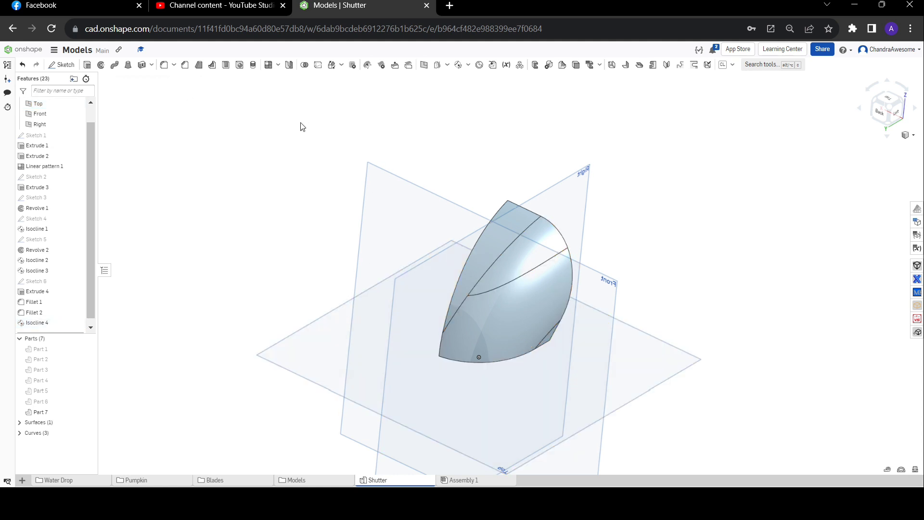
{"action": "right_click", "coordinate": [50, 322]}
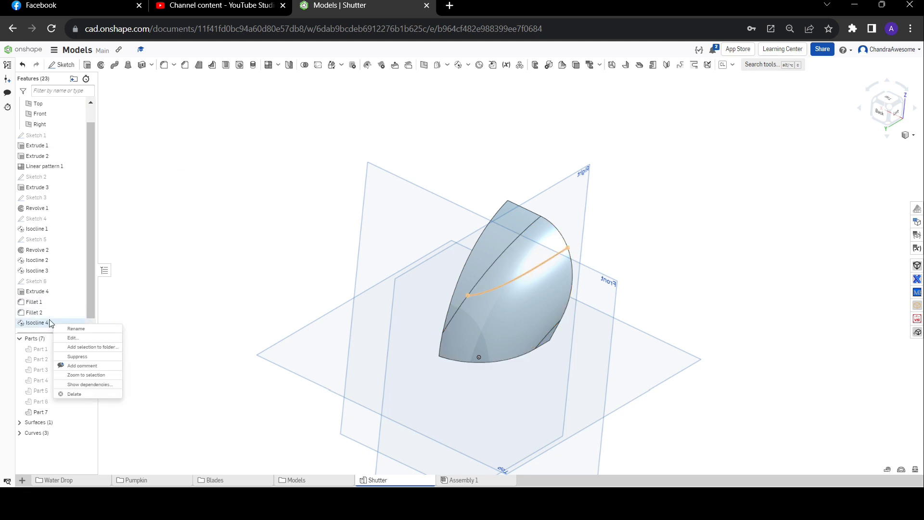
{"action": "left_click", "coordinate": [59, 337]}
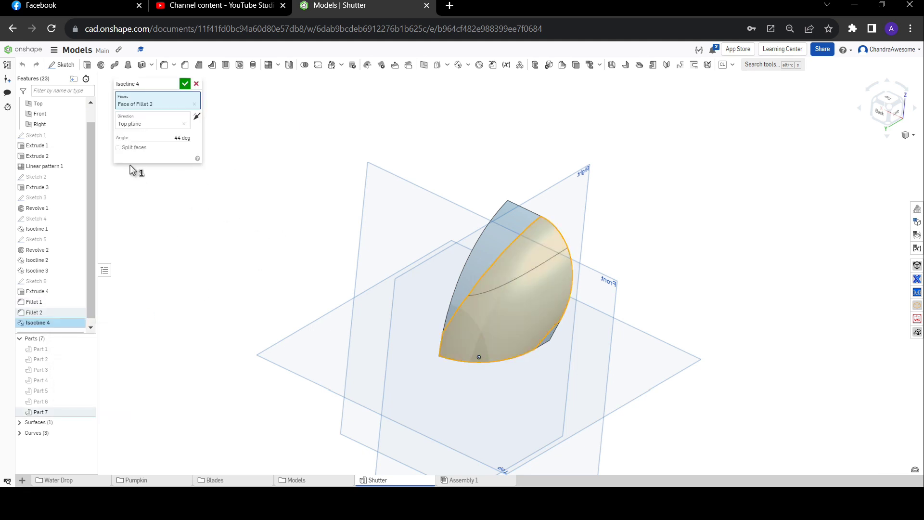
{"action": "left_click", "coordinate": [129, 149]}
{"action": "left_click", "coordinate": [186, 83]}
Inspect the lower split face from two angles, then undo the split-faces change.
{"action": "mouse_move", "coordinate": [543, 282]}
{"action": "right_mouse_down"}
{"action": "mouse_move", "coordinate": [510, 286]}
{"action": "mouse_move", "coordinate": [503, 306]}
{"action": "mouse_move", "coordinate": [538, 276]}
{"action": "right_mouse_up"}
{"action": "left_click", "coordinate": [538, 276]}
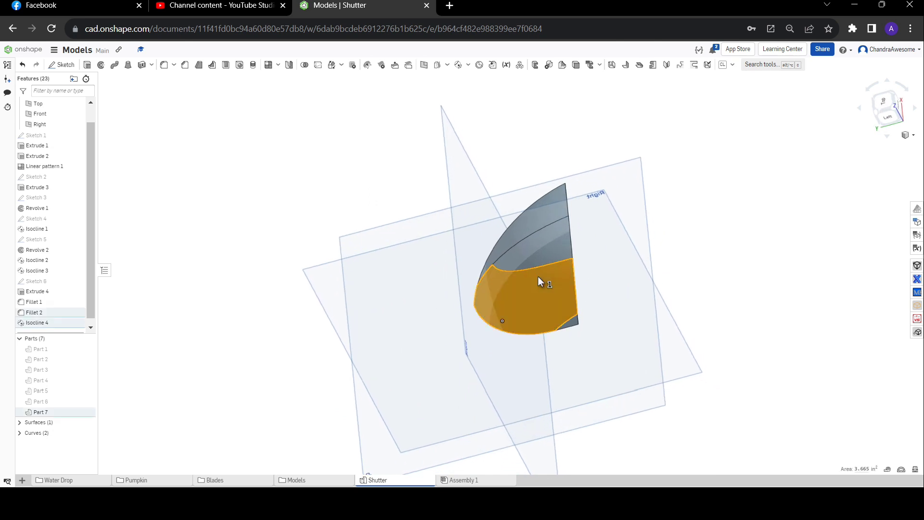
{"action": "right_click", "coordinate": [538, 276]}
{"action": "left_click", "coordinate": [818, 227]}
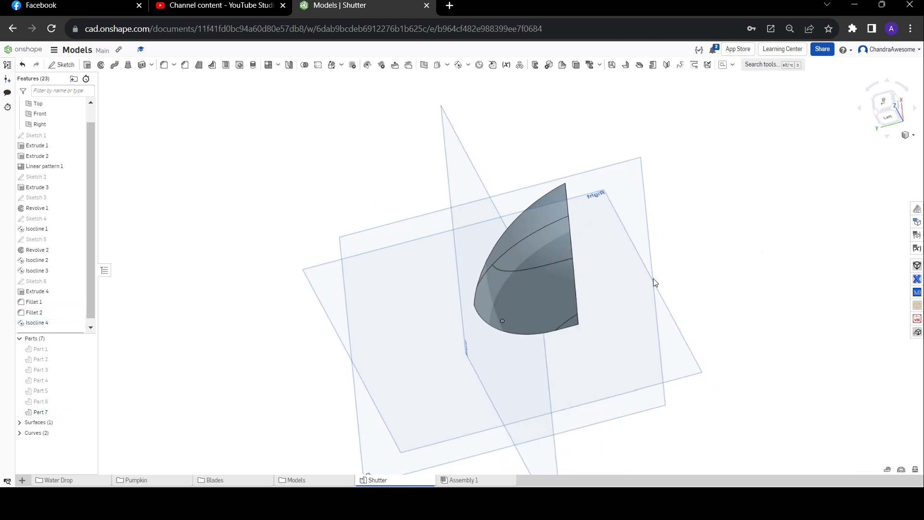
{"action": "right_click_drag", "start_coordinate": [547, 291], "coordinate": [553, 284]}
{"action": "left_click", "coordinate": [553, 284]}
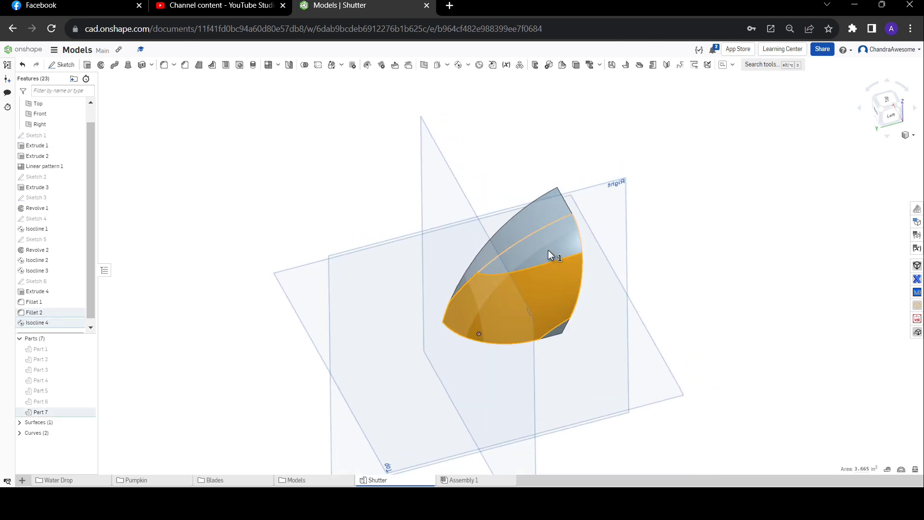
{"action": "left_click", "coordinate": [714, 213]}
{"action": "left_click", "coordinate": [37, 103]}
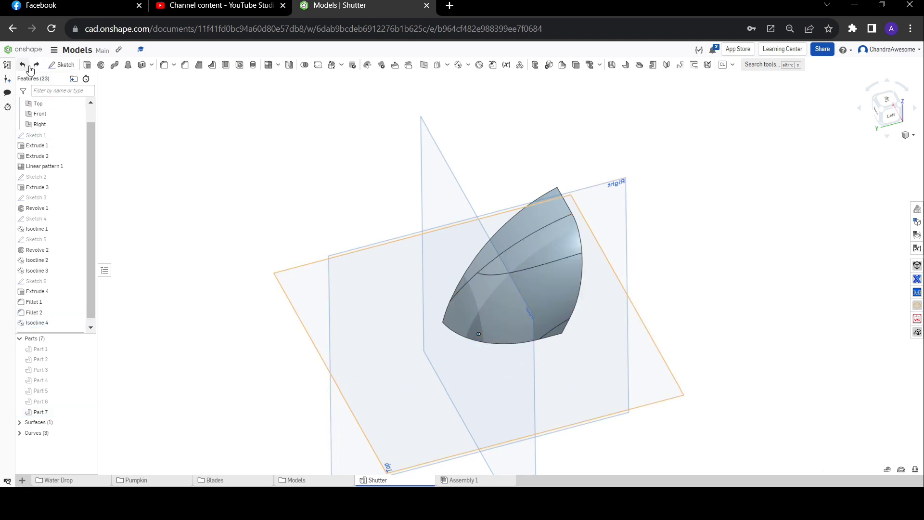
{"action": "left_click", "coordinate": [491, 294]}
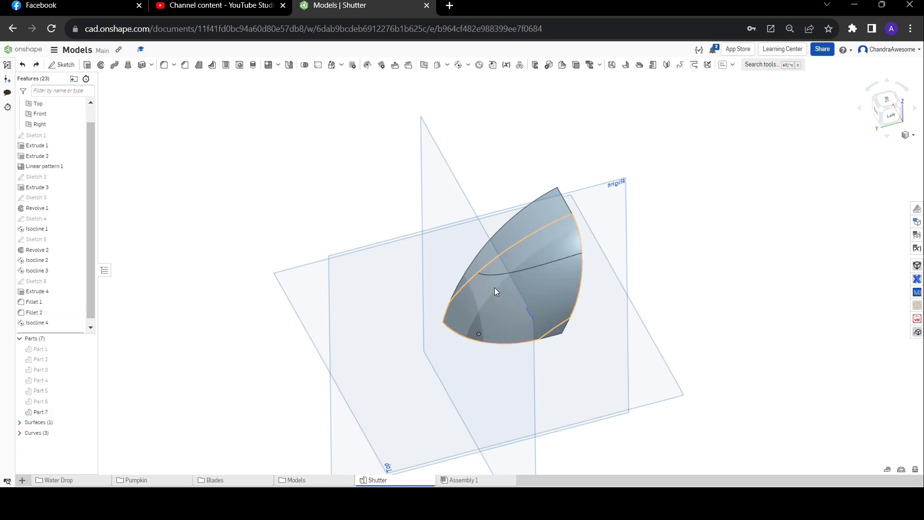
{"action": "right_click_drag", "start_coordinate": [294, 93], "coordinate": [490, 291]}
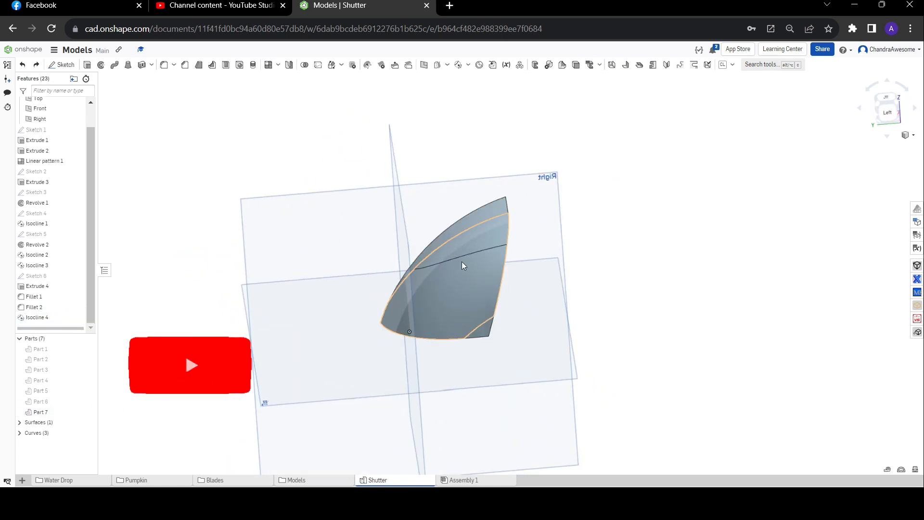
{"action": "middle_click_drag", "start_coordinate": [462, 262], "coordinate": [523, 263]}
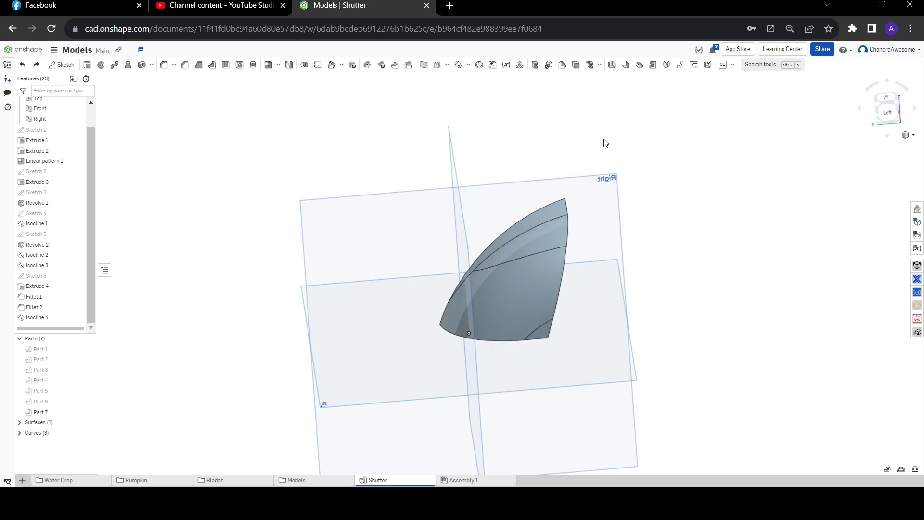
{"action": "middle_click_drag", "start_coordinate": [586, 131], "coordinate": [591, 108]}
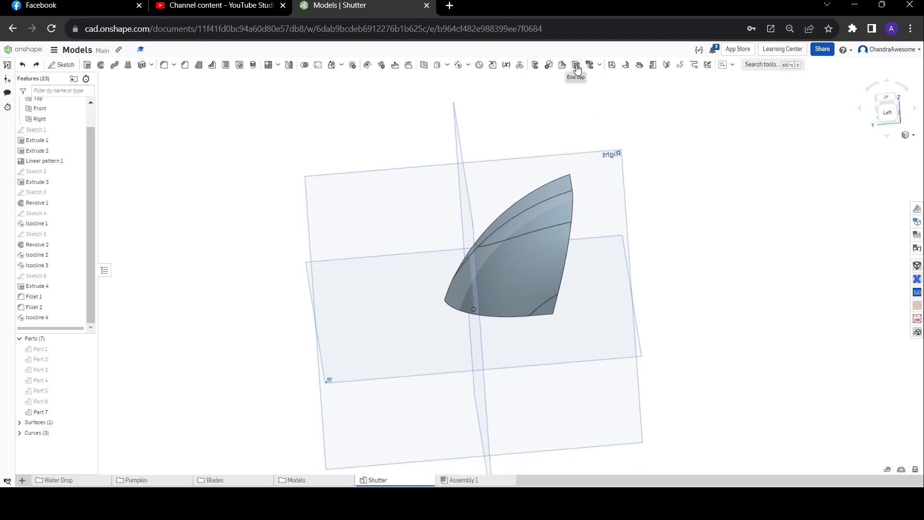